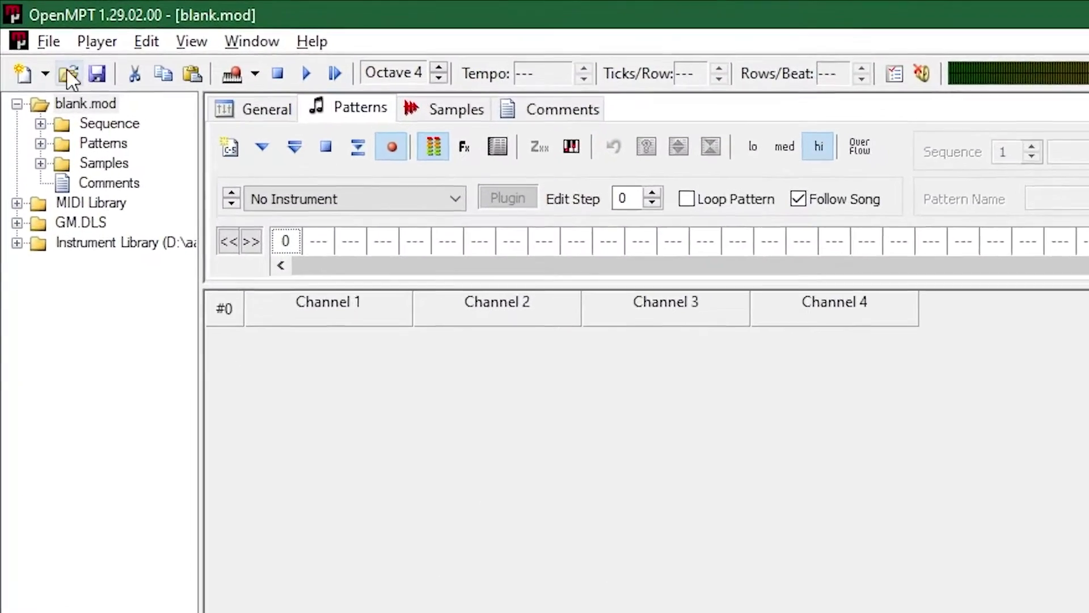
Append boss 3.mid to the song and look through pattern 3
left_click(22, 18)
left_click(149, 198)
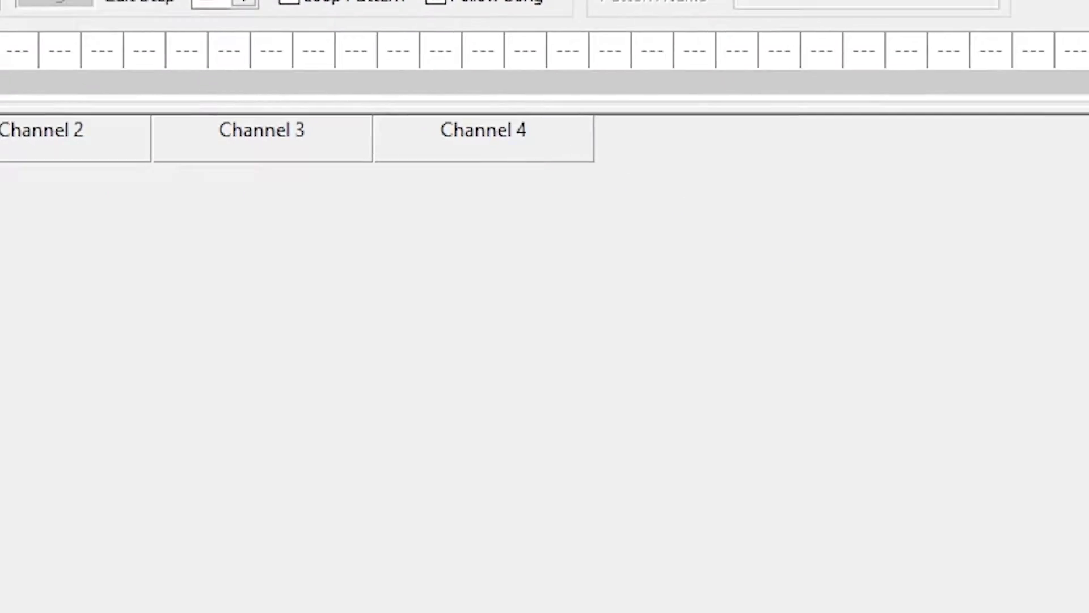
left_click(369, 322)
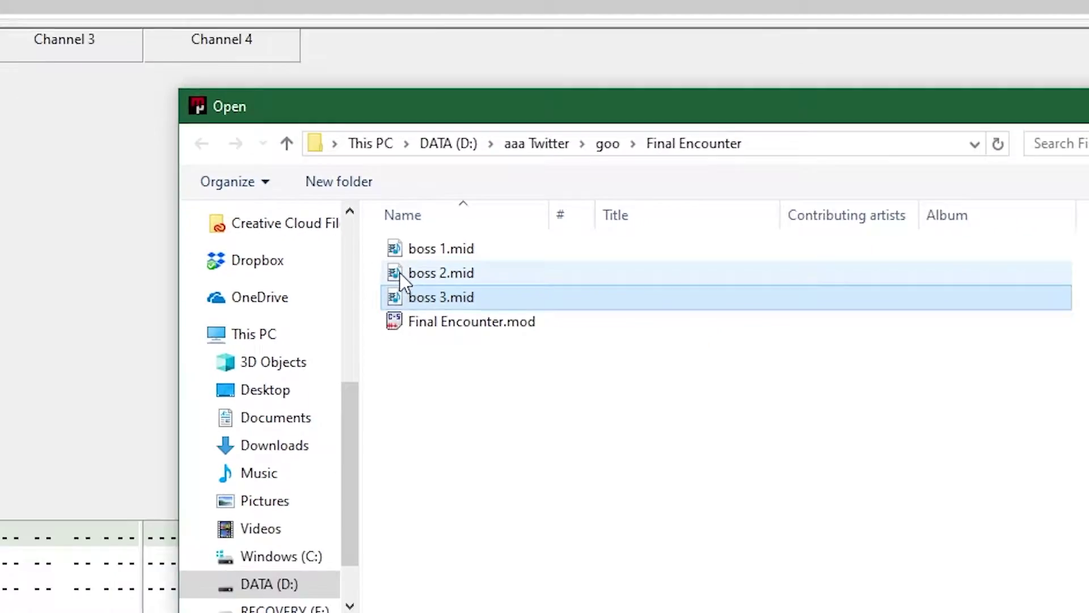
key("Return")
key("Return")
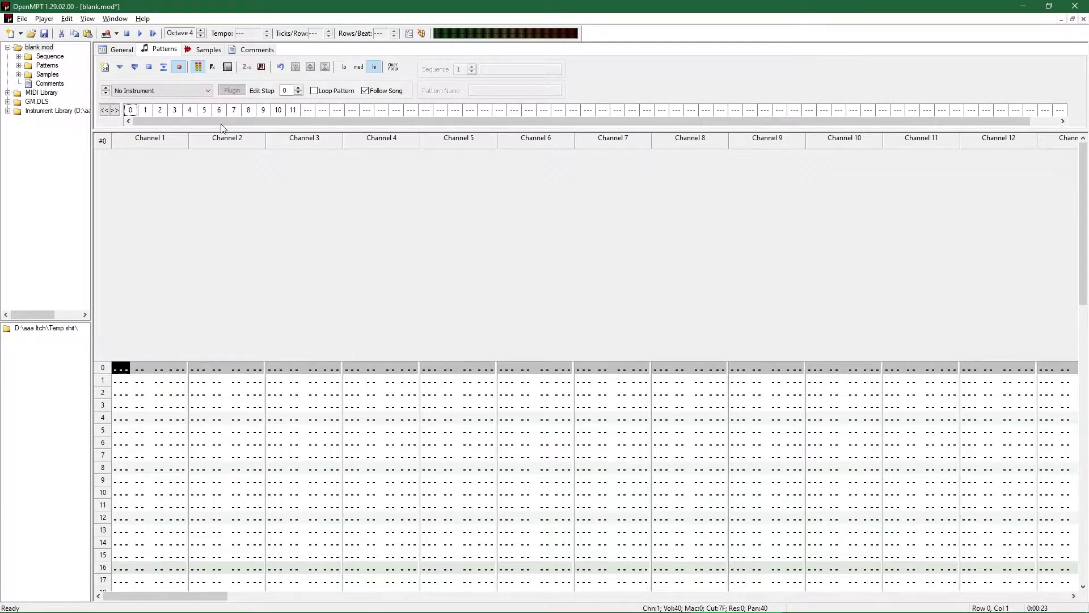
left_click(174, 110)
scroll(238, 244, "down", 10)
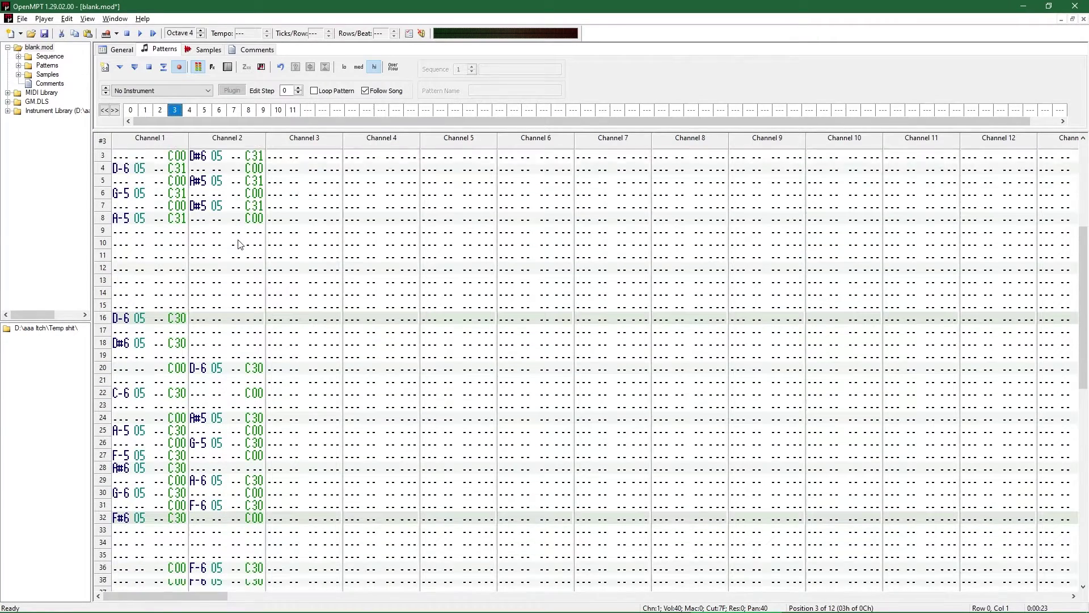
scroll(239, 244, "down", 5)
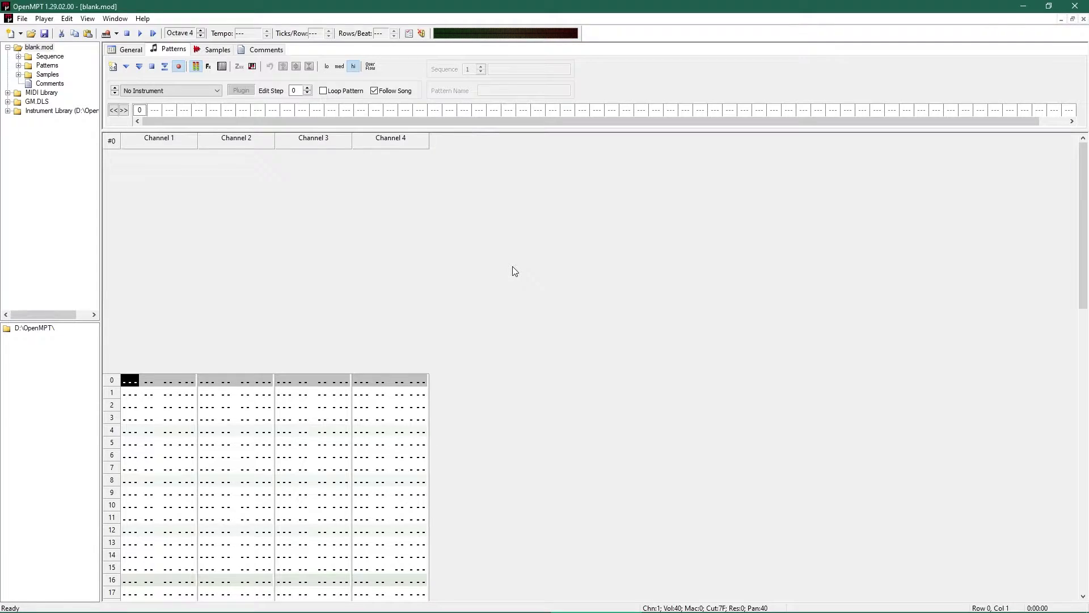
Set the MIDI import pattern size to 64 rows in the setup
key("F5")
left_click(486, 171)
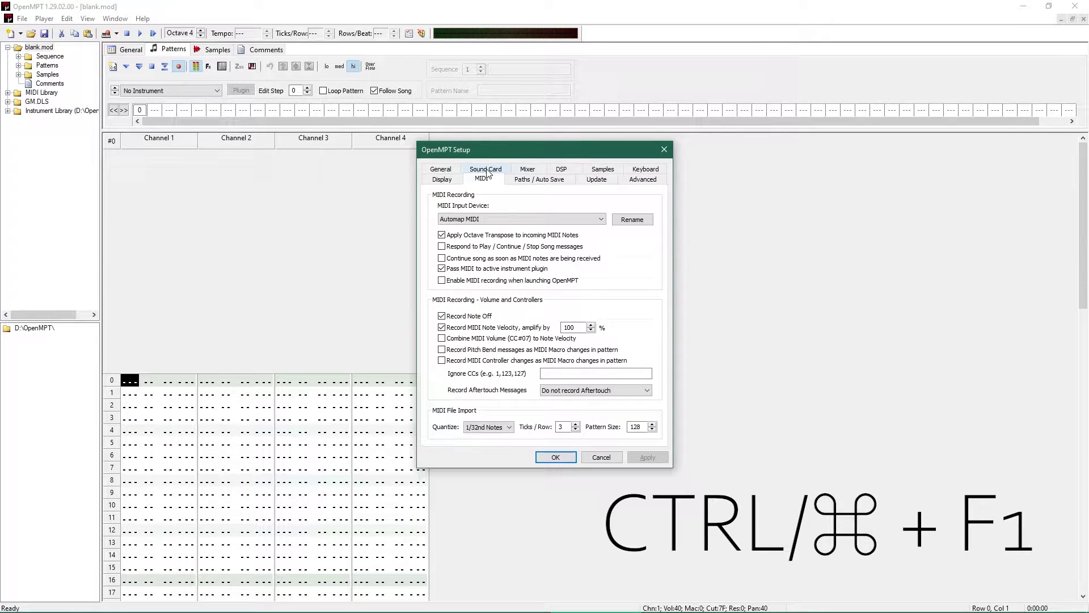
double_click(636, 429)
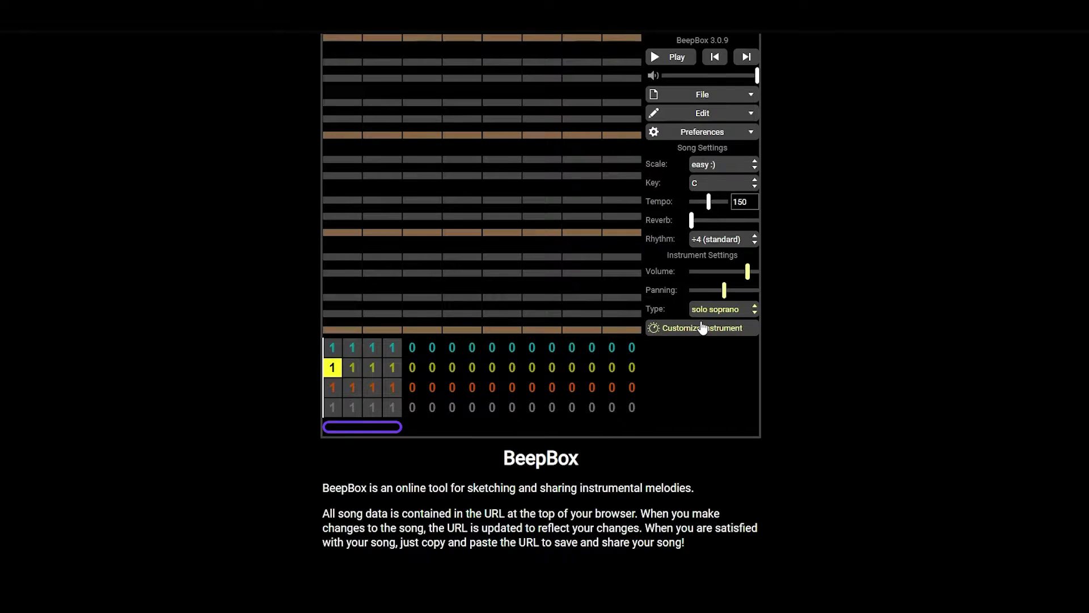
Select the alto sax channel and browse its instrument Type preset list
left_click(721, 308)
scroll(723, 416, "up", 10)
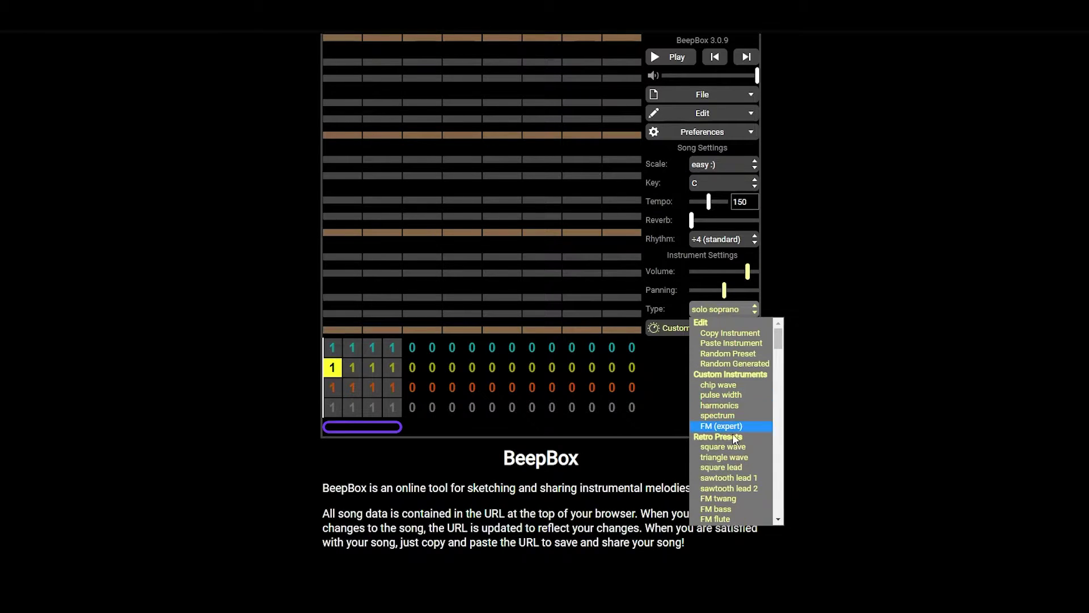
left_click(736, 448)
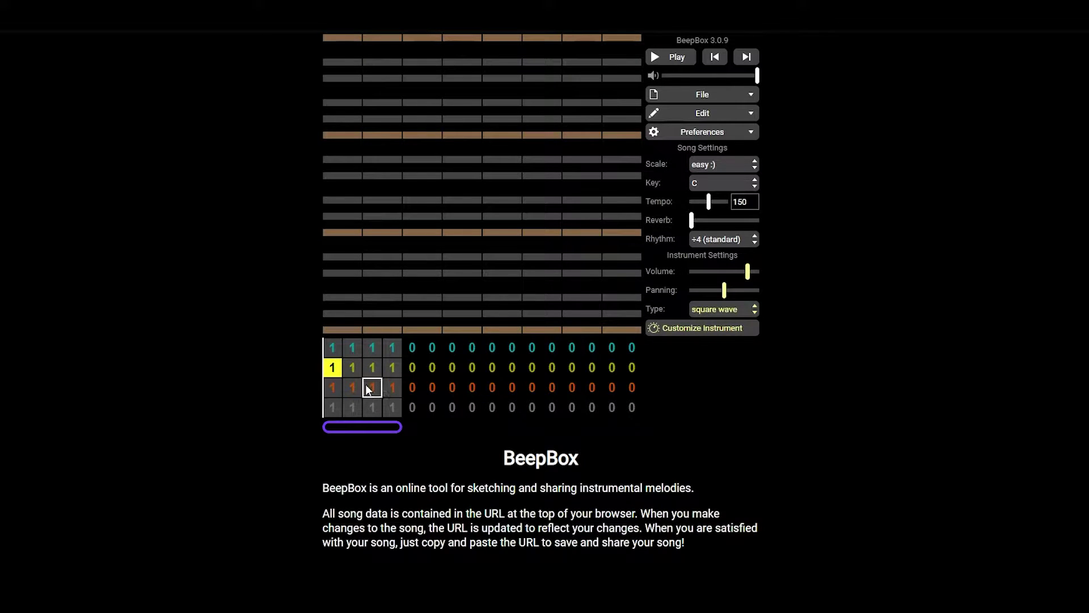
left_click(723, 309)
scroll(735, 392, "up", 3)
scroll(735, 393, "up", 5)
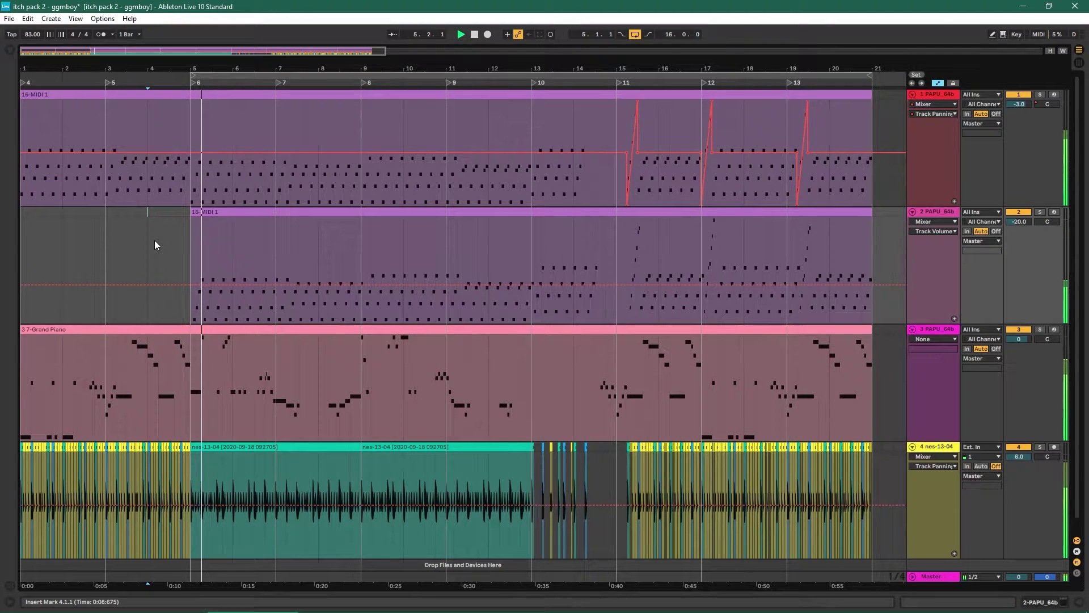
Open the PAPU_64b plugin windows of tracks 1, 2 and 3 and drag them apart
double_click(928, 94)
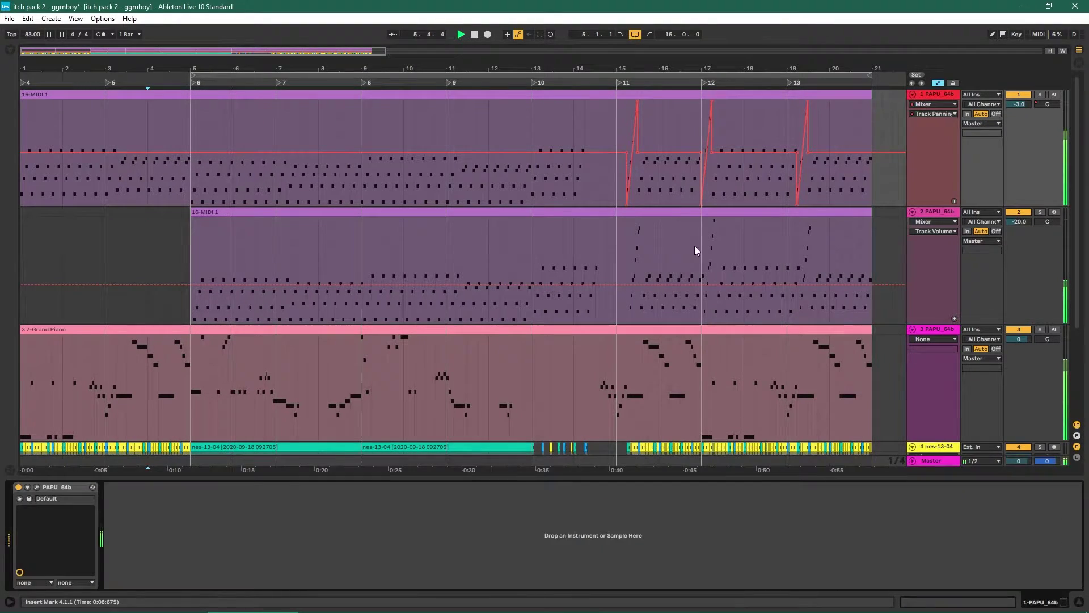
left_click(38, 487)
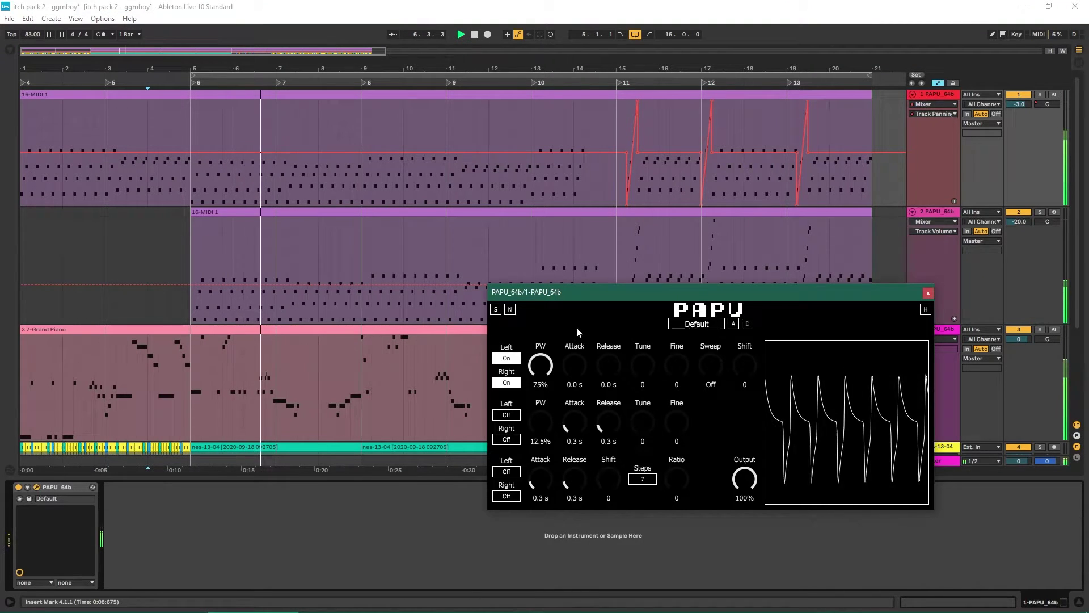
left_click_drag(609, 289, 165, 73)
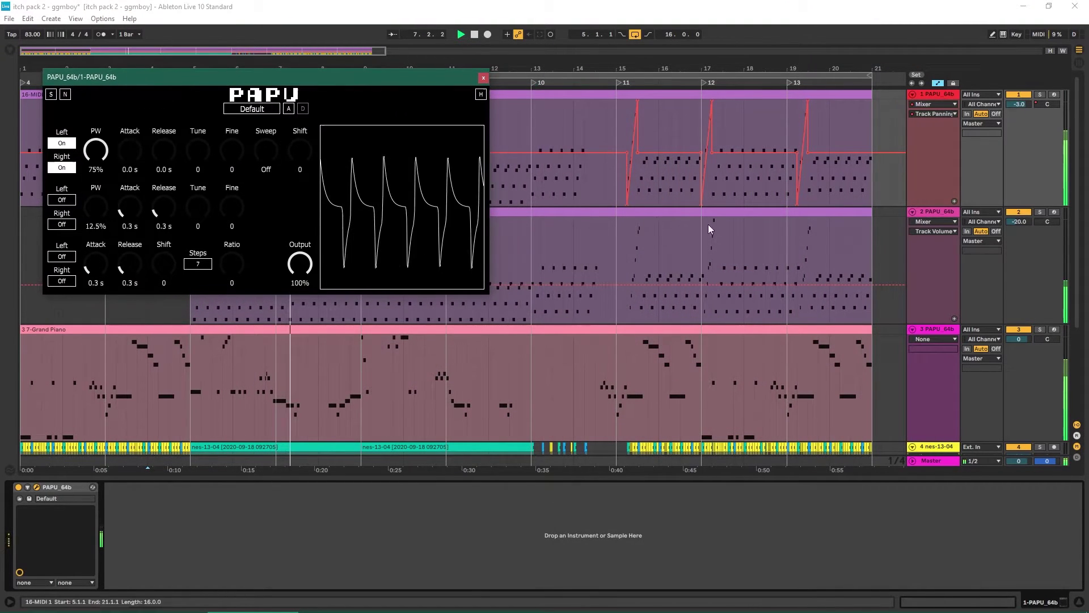
left_click(710, 230)
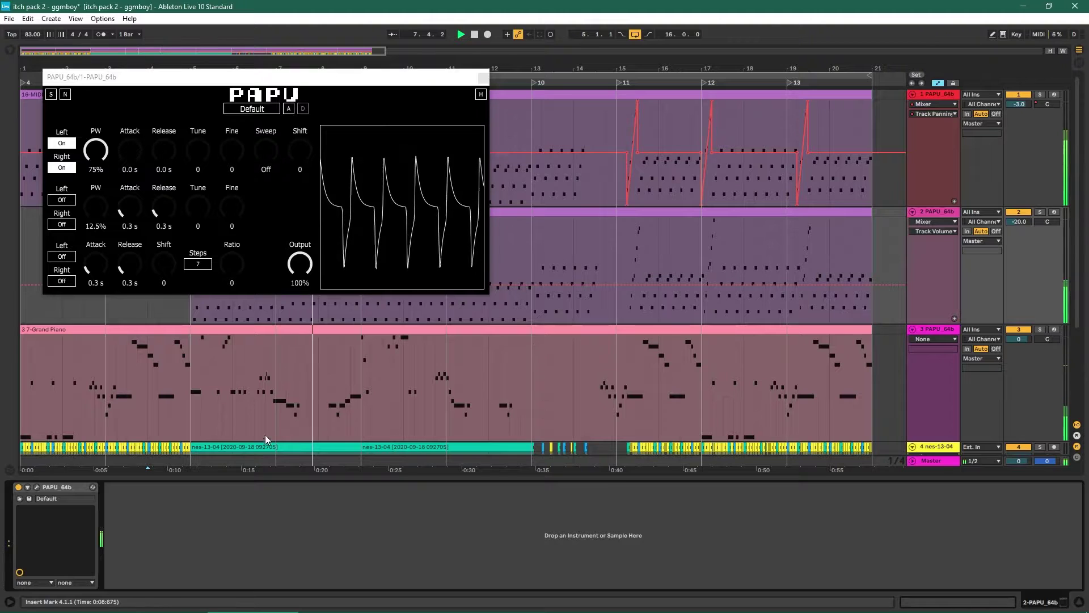
left_click(36, 487)
left_click_drag(195, 97, 688, 85)
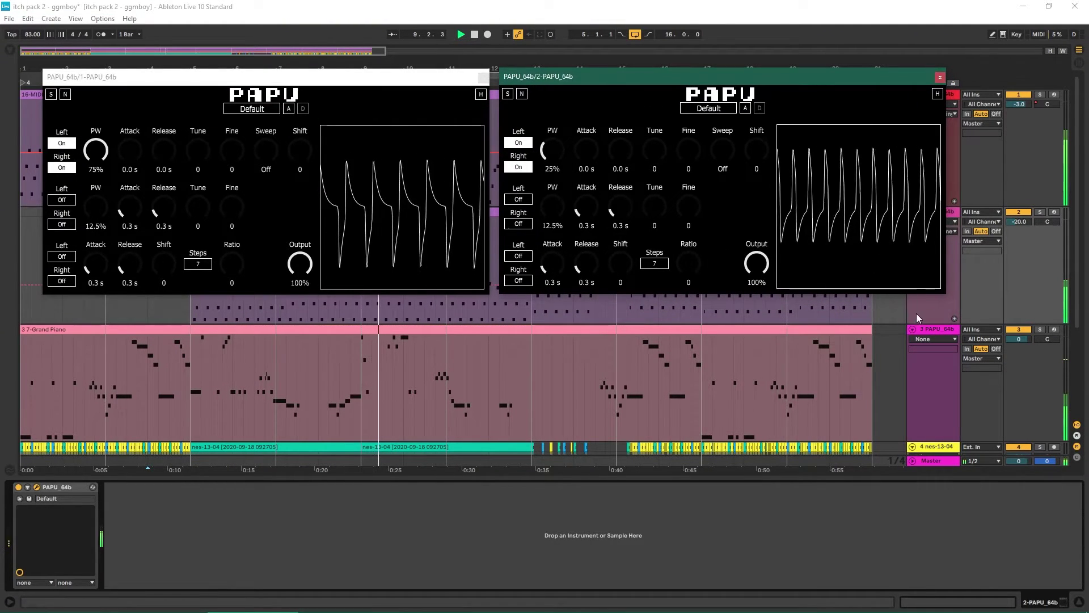
left_click(930, 363)
left_click(36, 487)
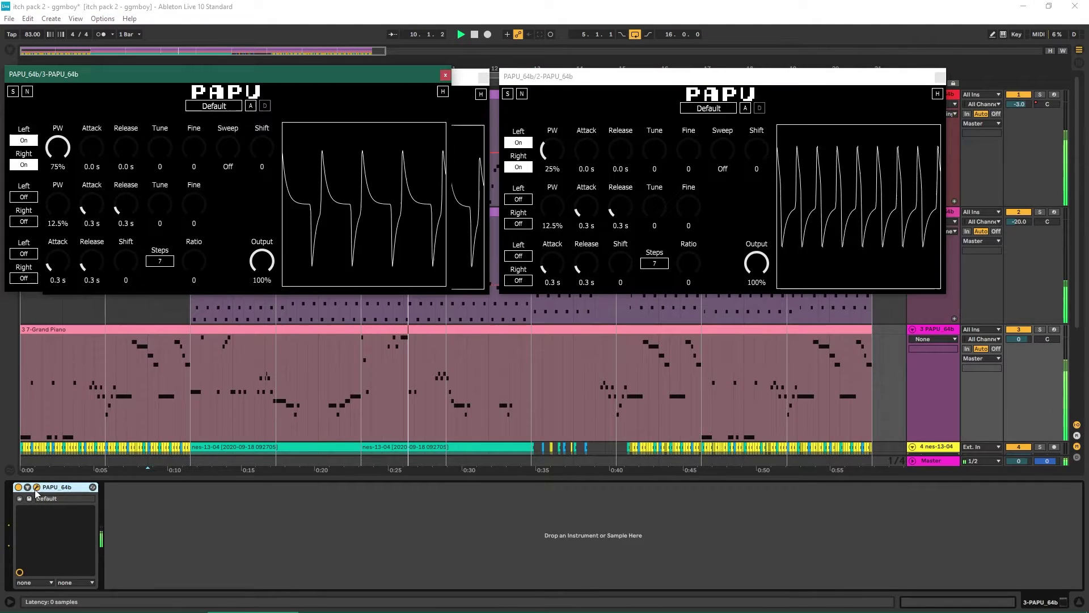
left_click_drag(215, 79, 456, 349)
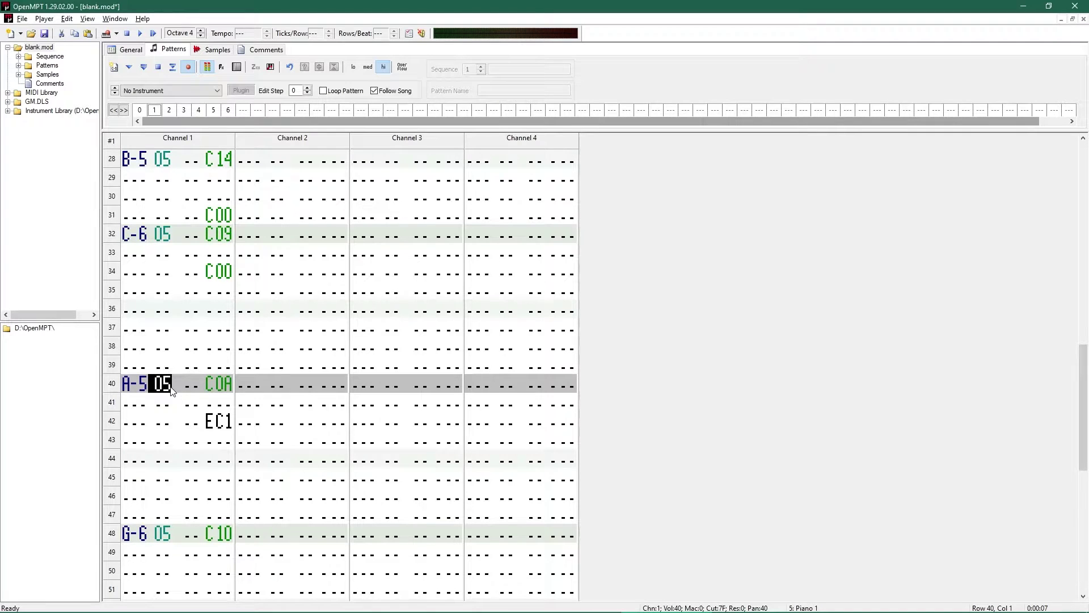
Check the row-40 note's instrument, then replace Piano 1 with 001: Ch 1&2 - 25% Pulse everywhere
double_click(161, 385)
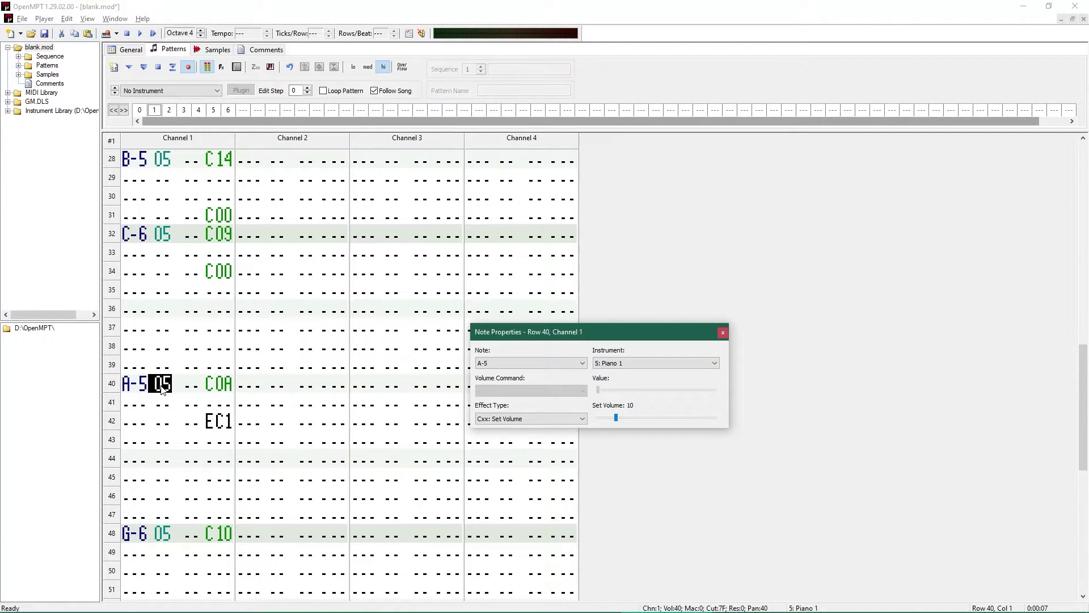
left_click(641, 364)
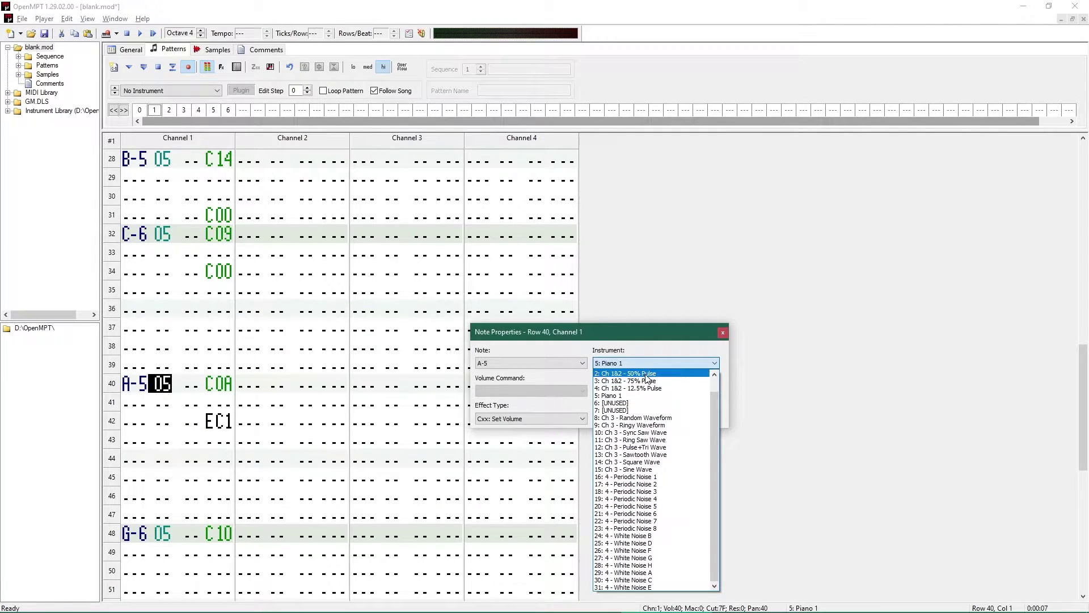
scroll(649, 383, "up", 1)
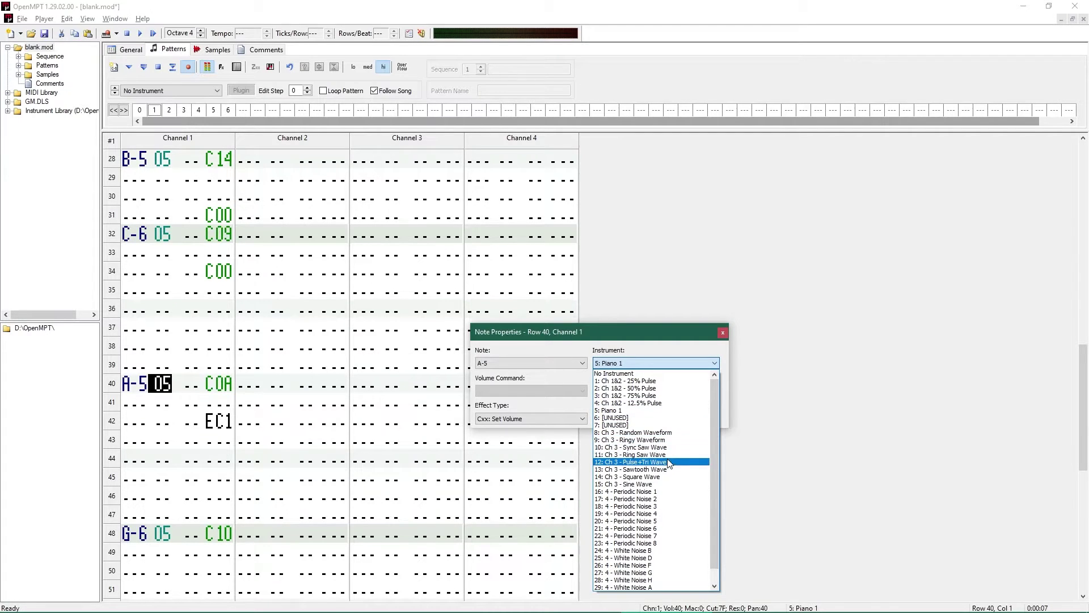
scroll(669, 486, "down", 2)
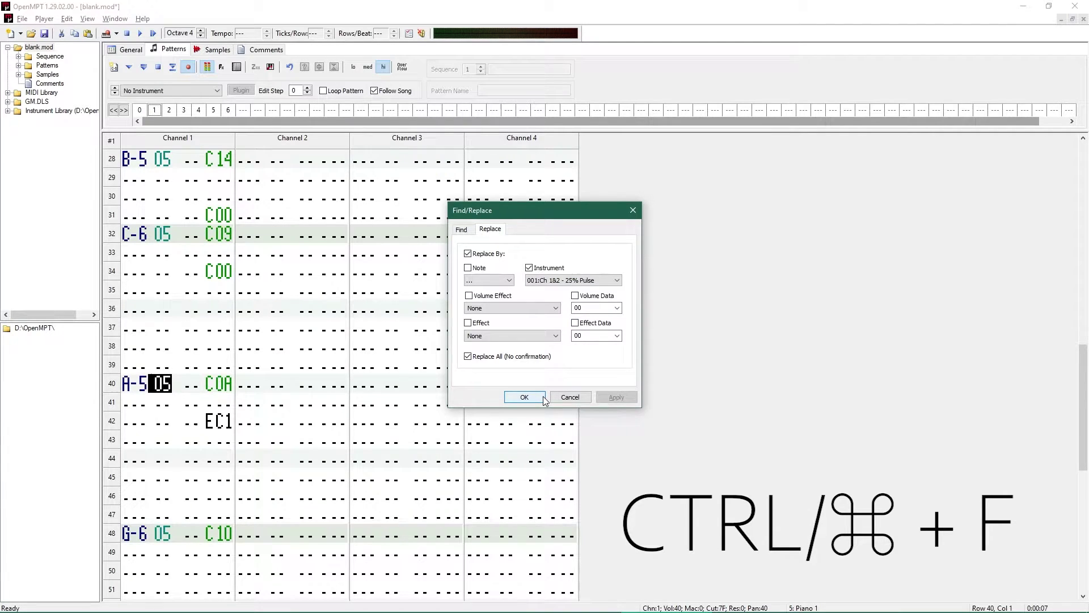
left_click(524, 397)
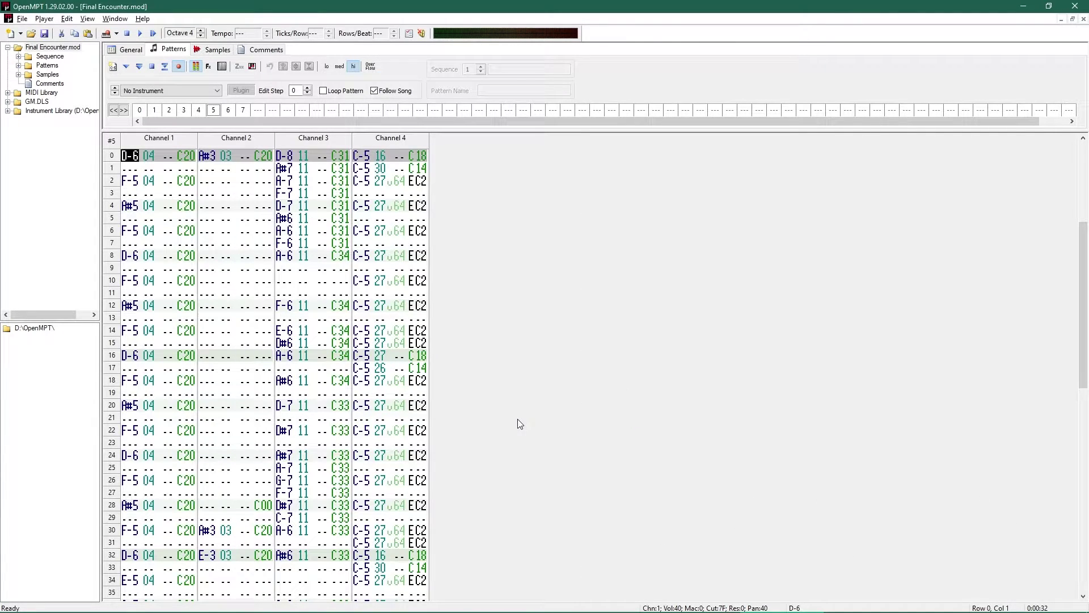
Transpose Final Encounter's Channel 1 notes up by 12
key("ctrl+l")
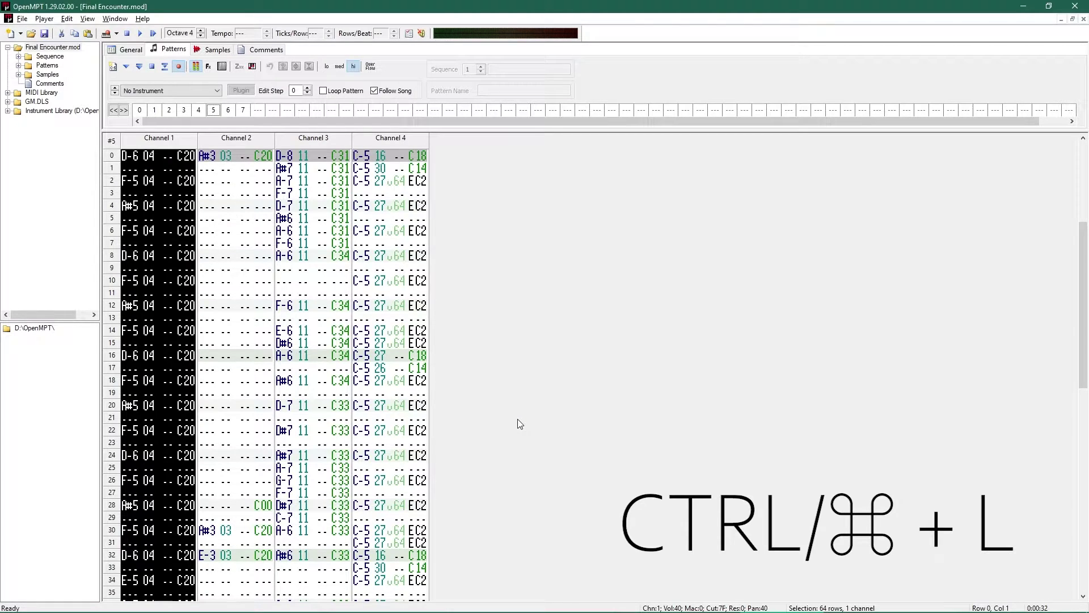
key("ctrl+l")
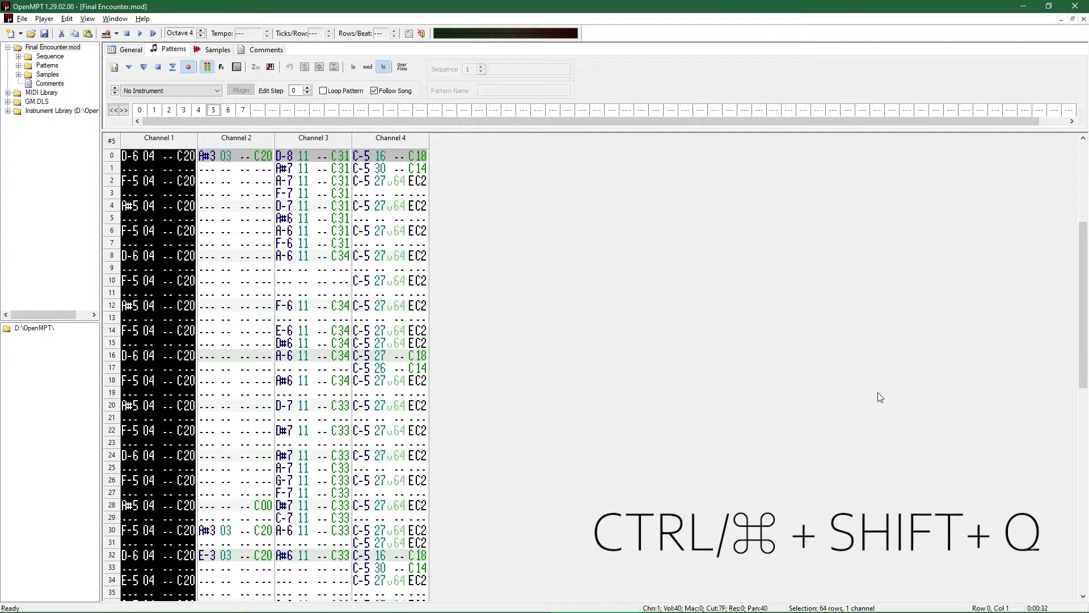
key("ctrl+shift+q")
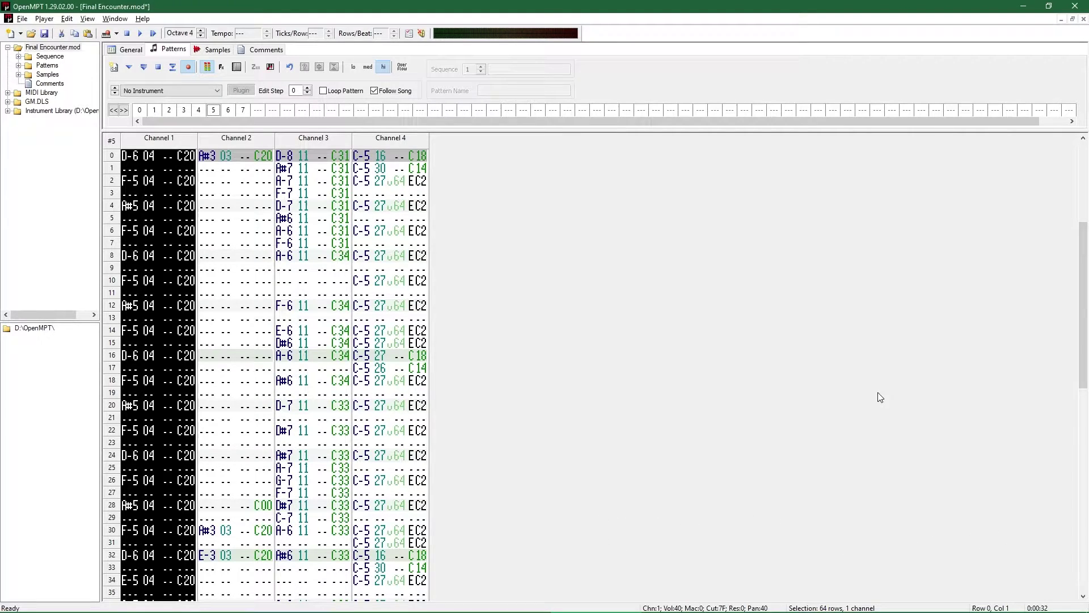
key("Escape")
right_click(148, 141)
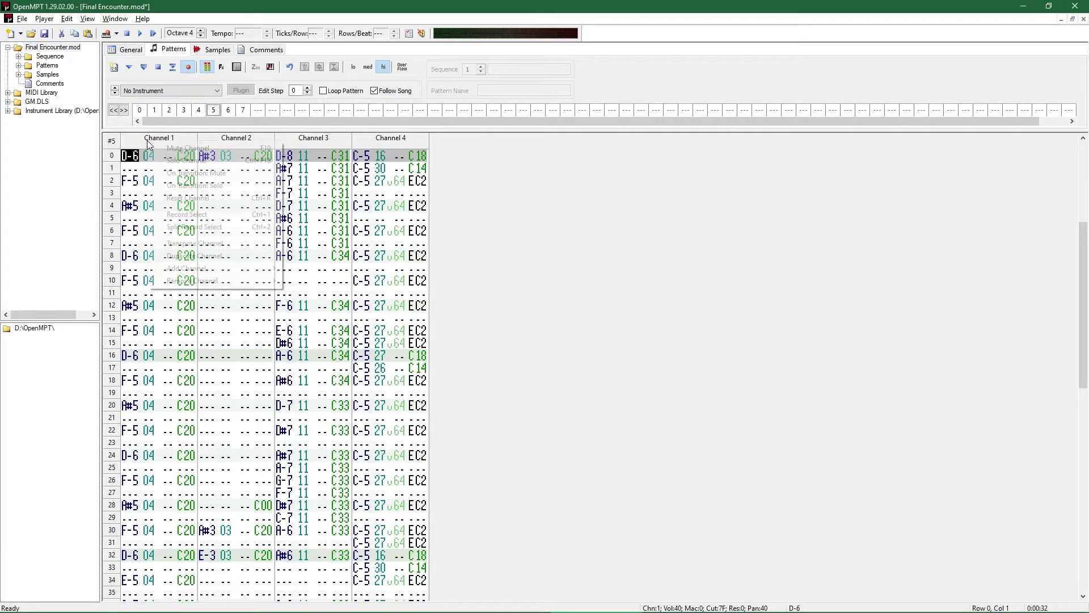
left_click(216, 242)
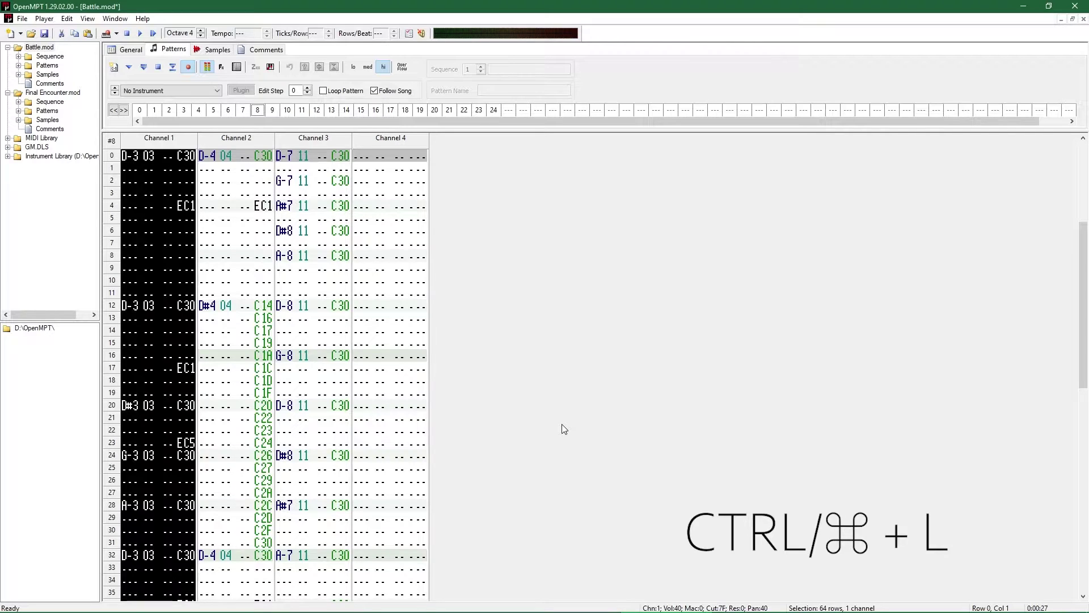
key("ctrl+l")
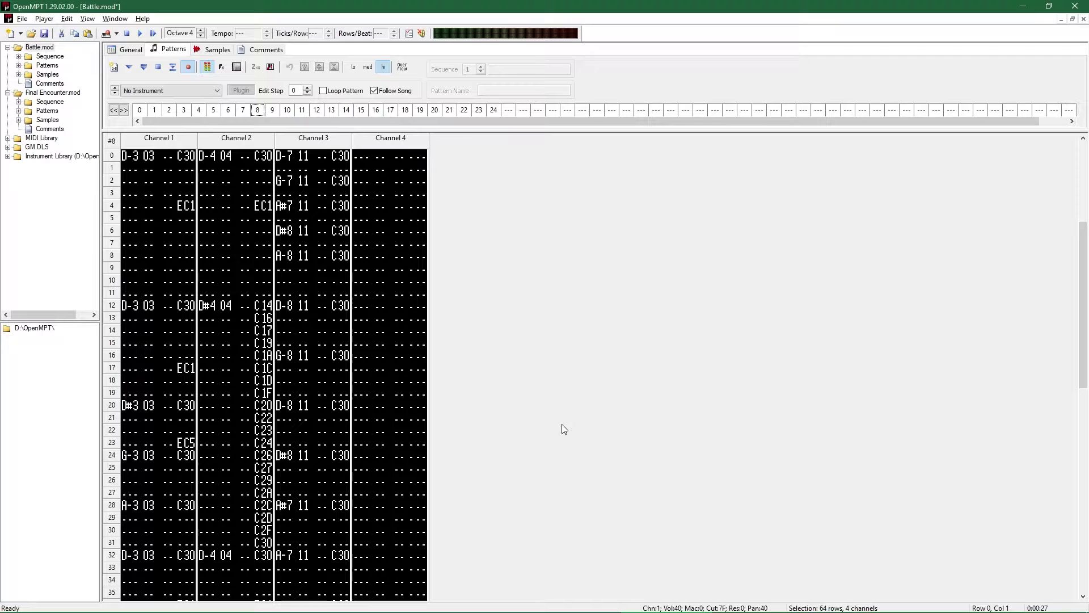
In Battle.mod, shrink pattern 8 to half length and expand it back
key("alt+d")
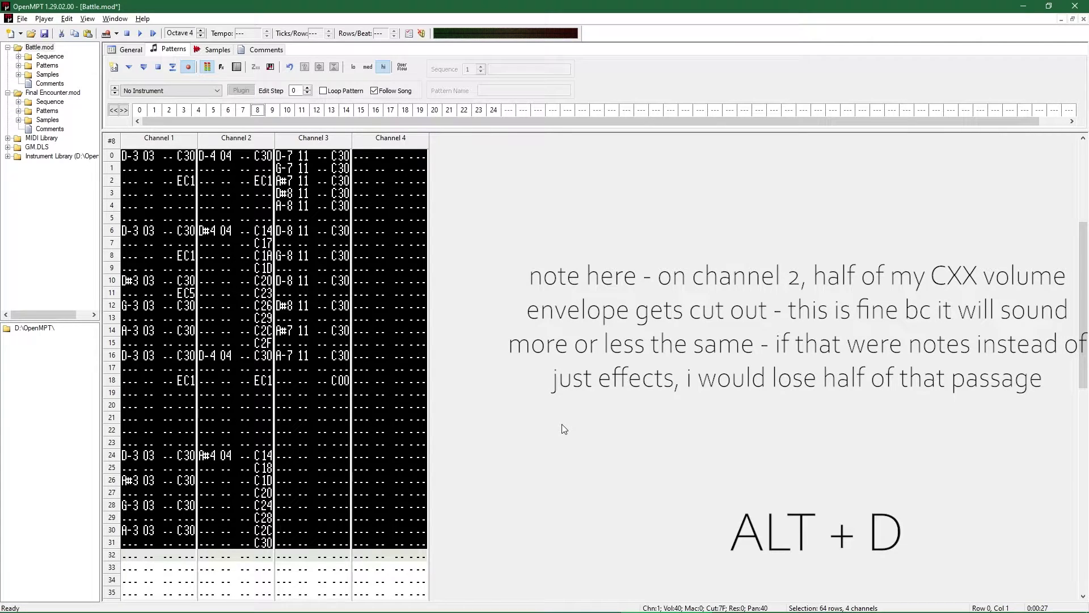
key("alt+e")
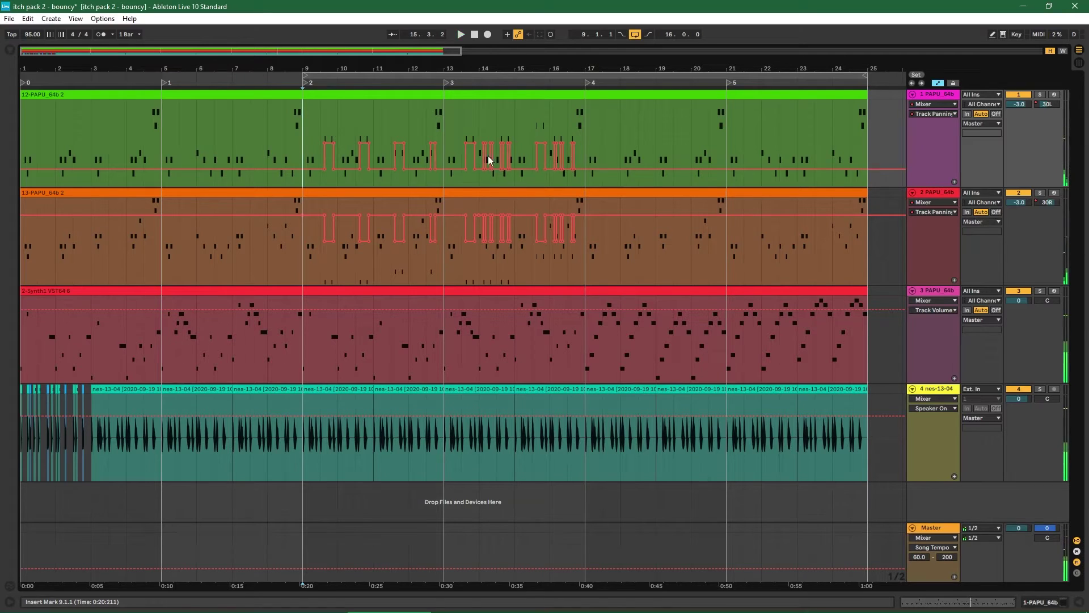
Export the 12-PAPU_64b 2 clip as a MIDI file into the bouncy folder
left_click(444, 94)
key("ctrl+shift+e")
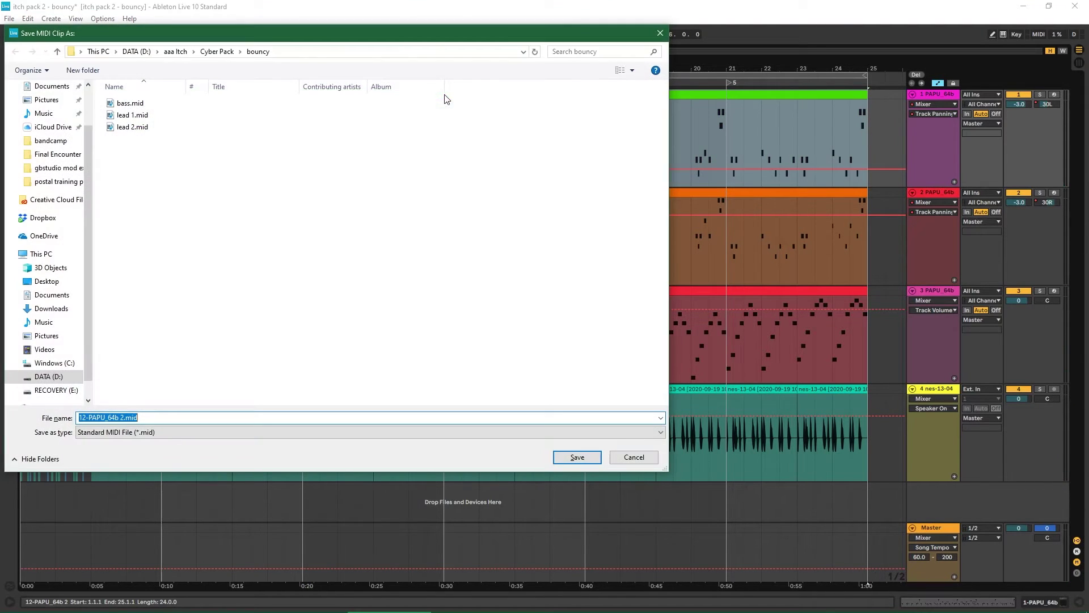
left_click(575, 458)
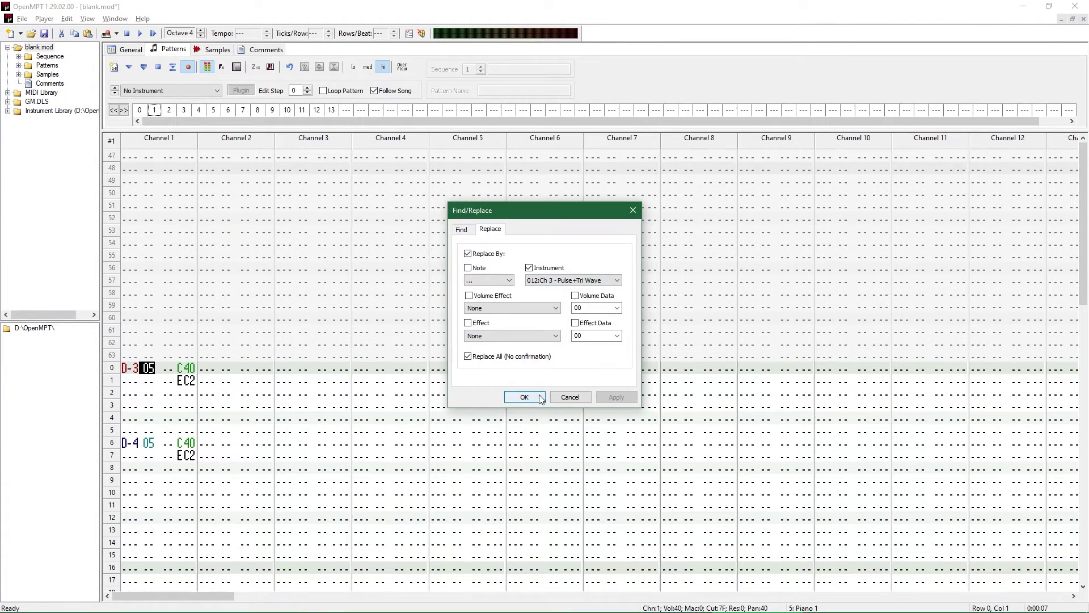
Merge channel 2's notes into channel 1's blank rows in two patterns of blank.mod
key("ctrl+l")
key("ctrl+x")
key("ctrl+shift+v")
key("ctrl+l")
key("ctrl+x")
key("ctrl+shift+v")
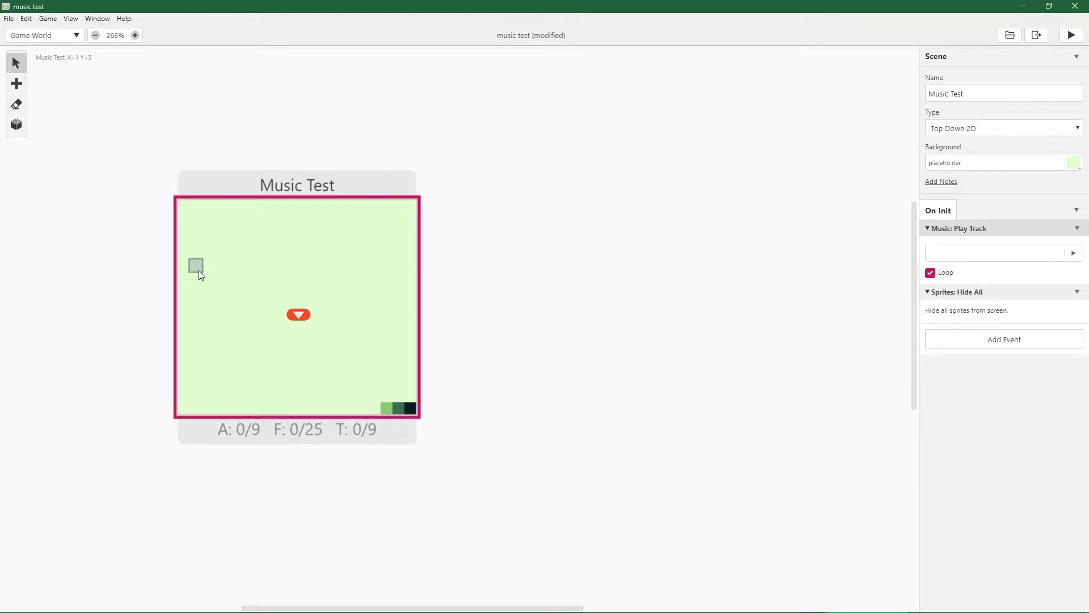
Set the Play Track event to ggmboy and run the game preview
left_click(934, 254)
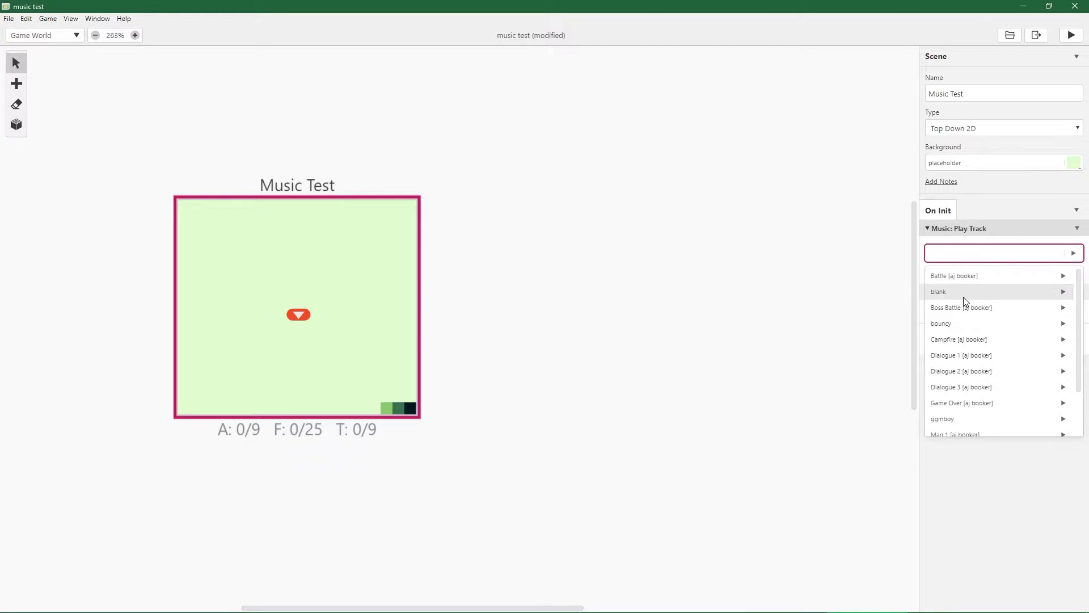
scroll(963, 297, "down", 2)
left_click(981, 361)
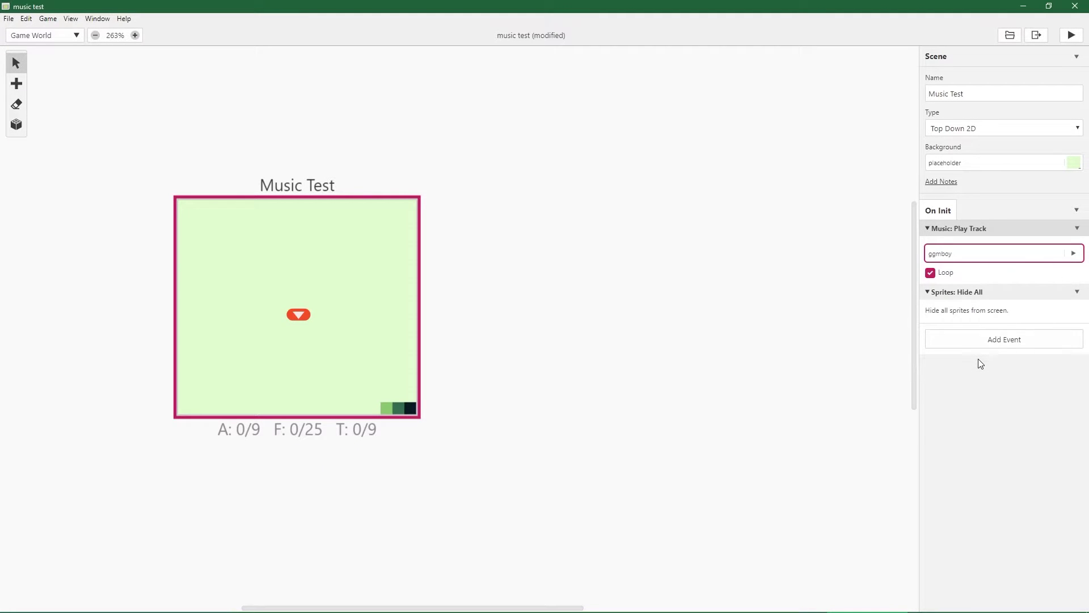
left_click(1071, 37)
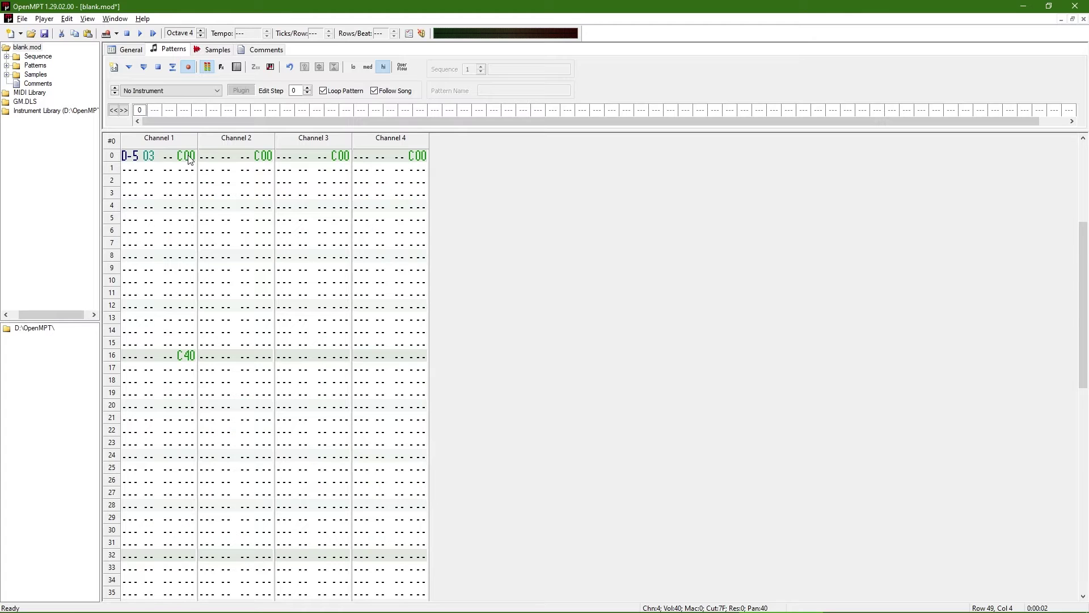
Select Channel 1's effect column rows 0–16 and interpolate it between C00 and C40
left_click_drag(189, 155, 192, 356)
right_click(193, 357)
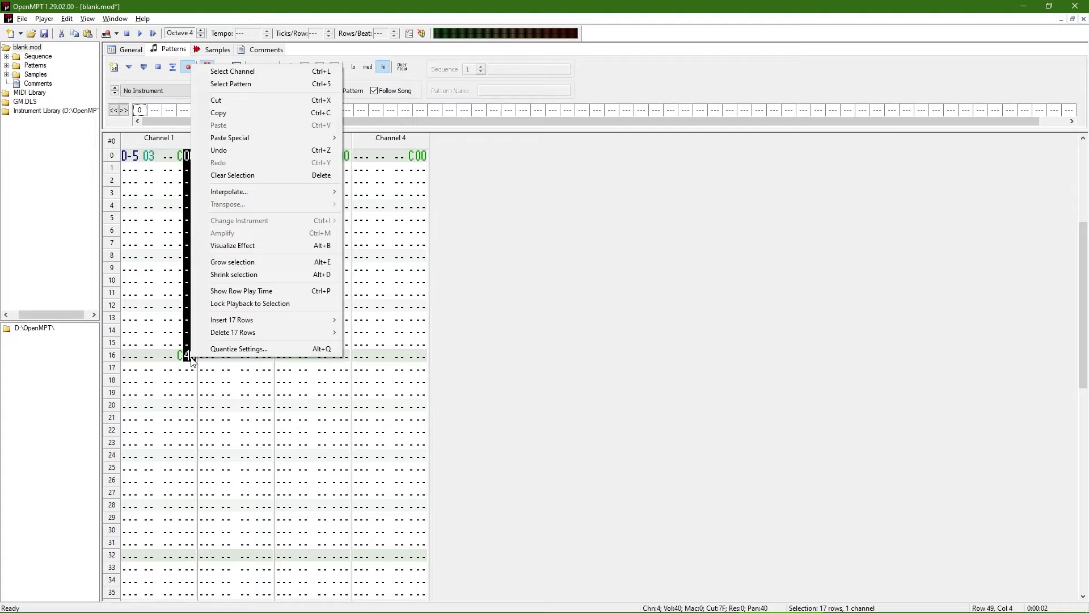
mouse_move(274, 193)
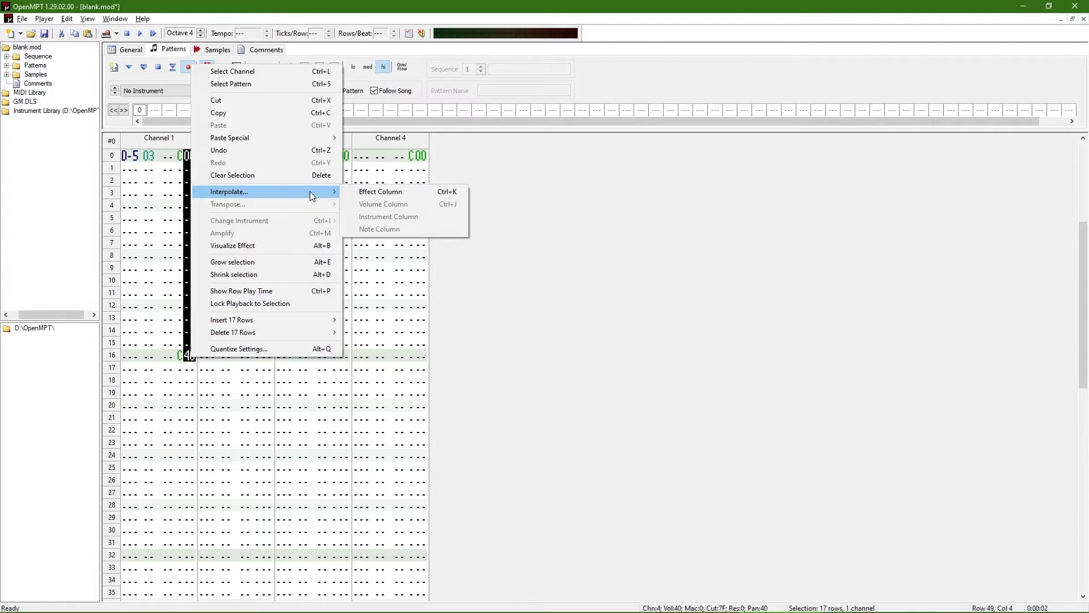
left_click(347, 192)
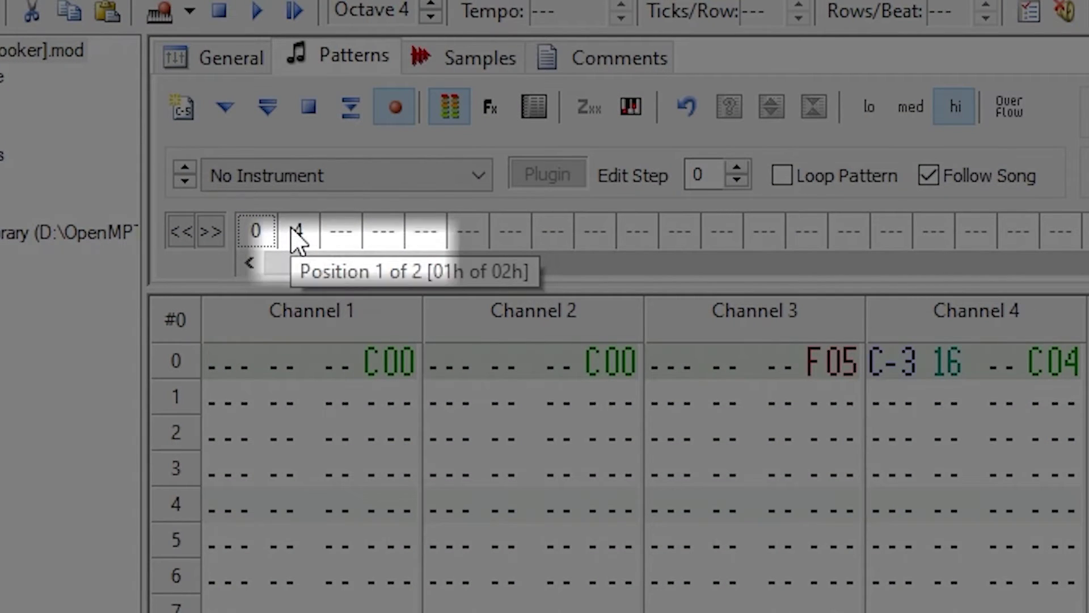
Jump to order position 1 to show pattern 4
left_click(292, 228)
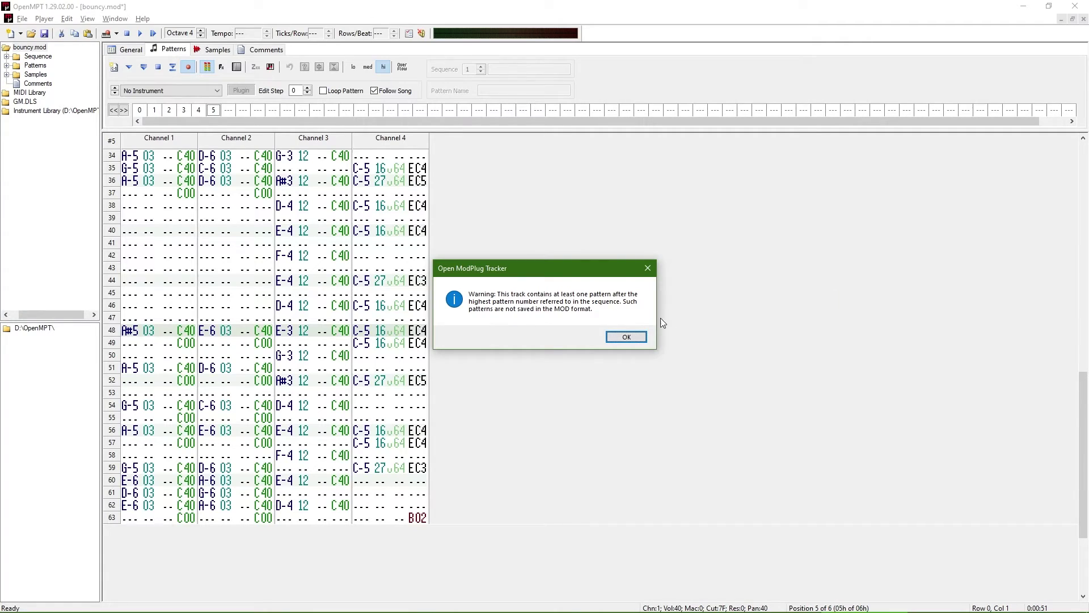
Dismiss the unused-pattern warning, then delete pattern 6 from the pattern tree and confirm
left_click(642, 335)
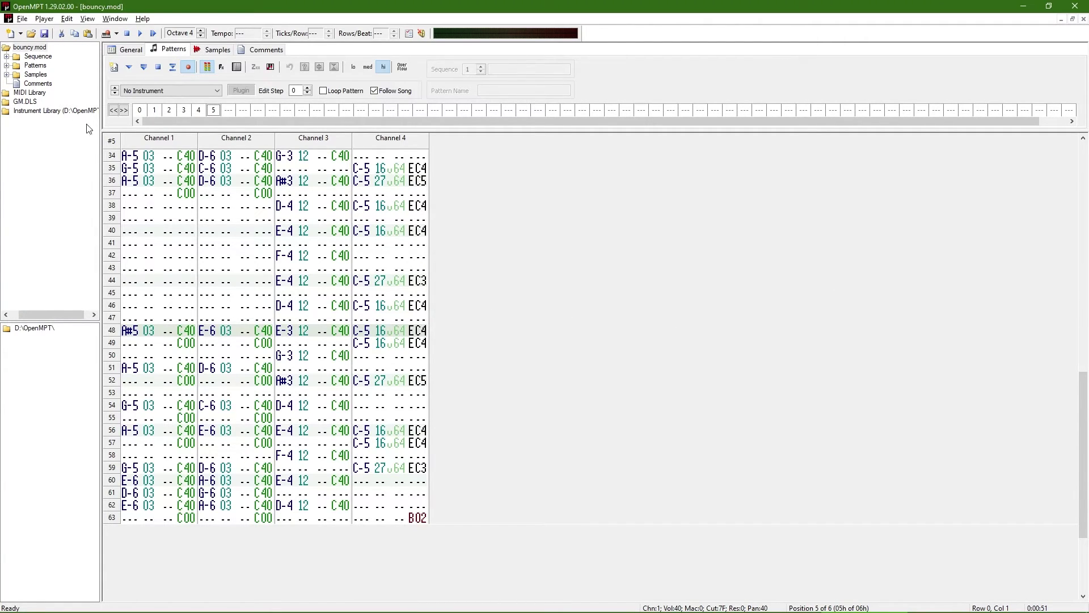
left_click(6, 66)
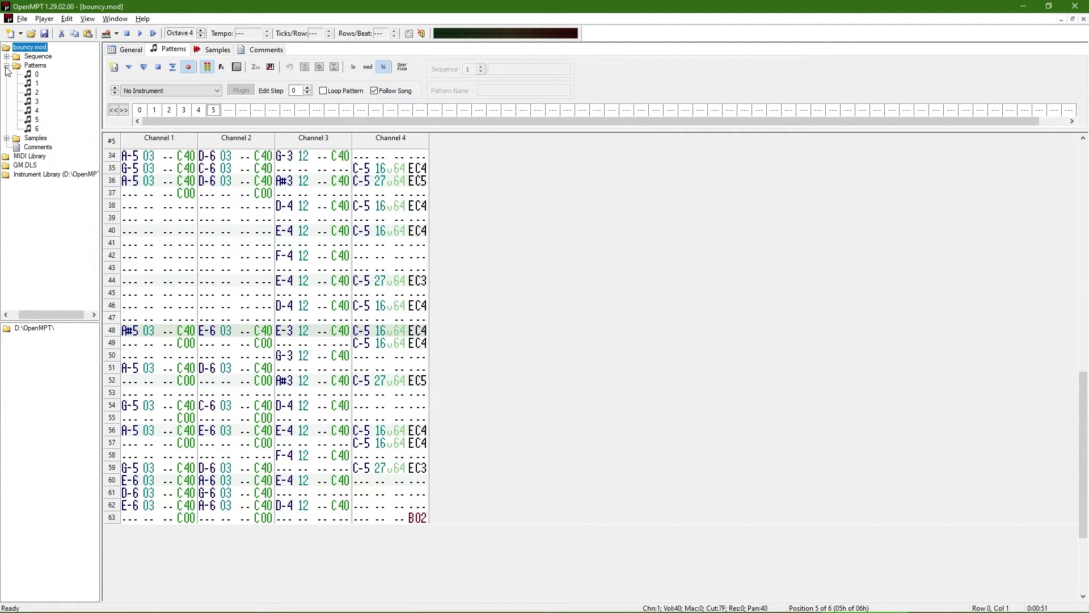
left_click(31, 130)
key("Delete")
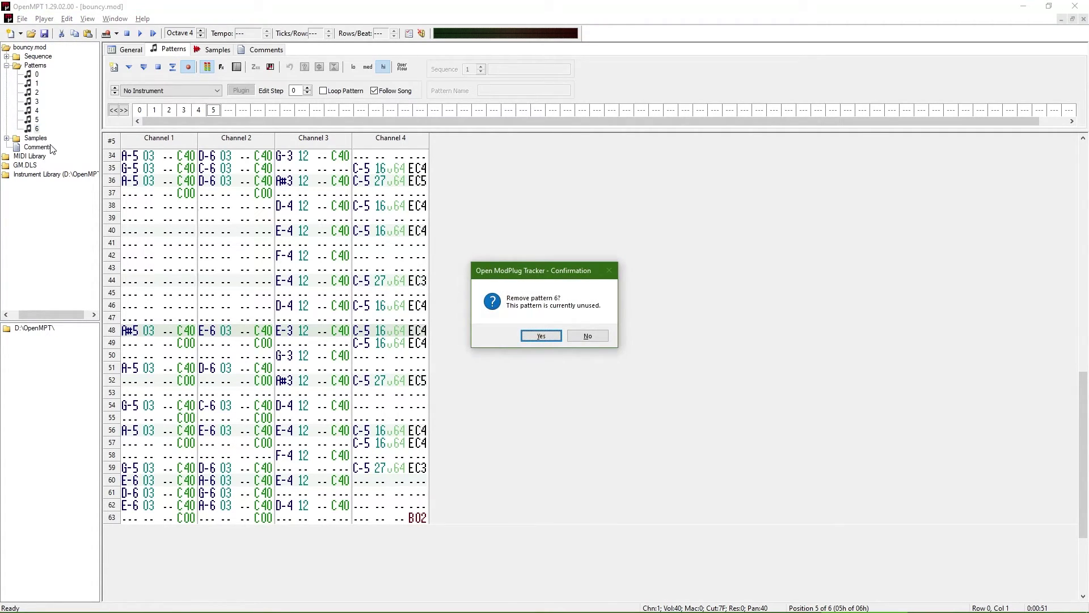
left_click(541, 336)
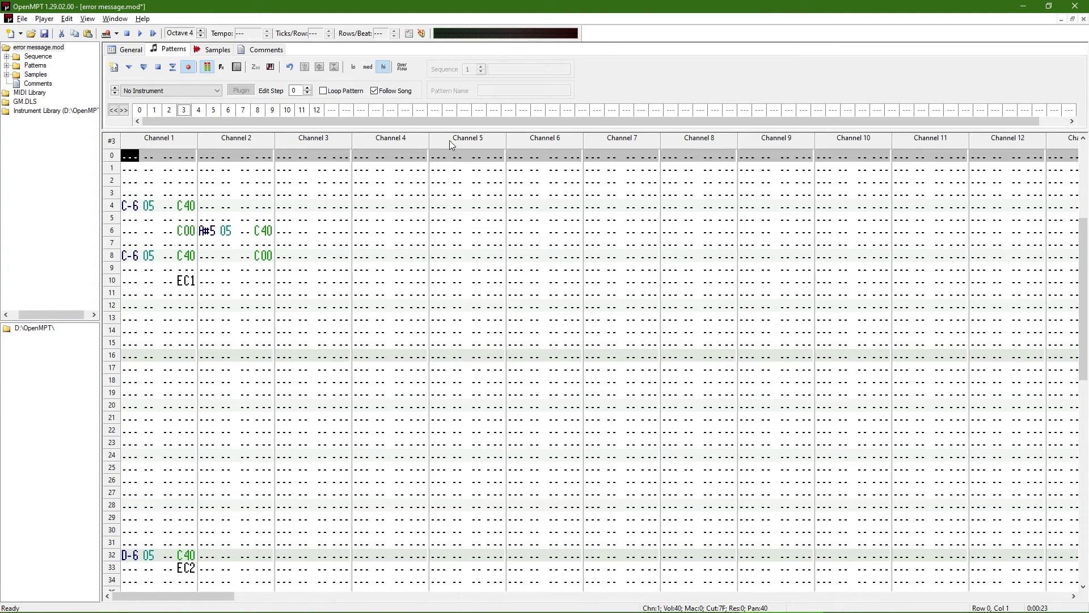
Remove every channel after Channel 4 from error message.mod, keeping only Channels 1–4
right_click(449, 140)
mouse_move(499, 280)
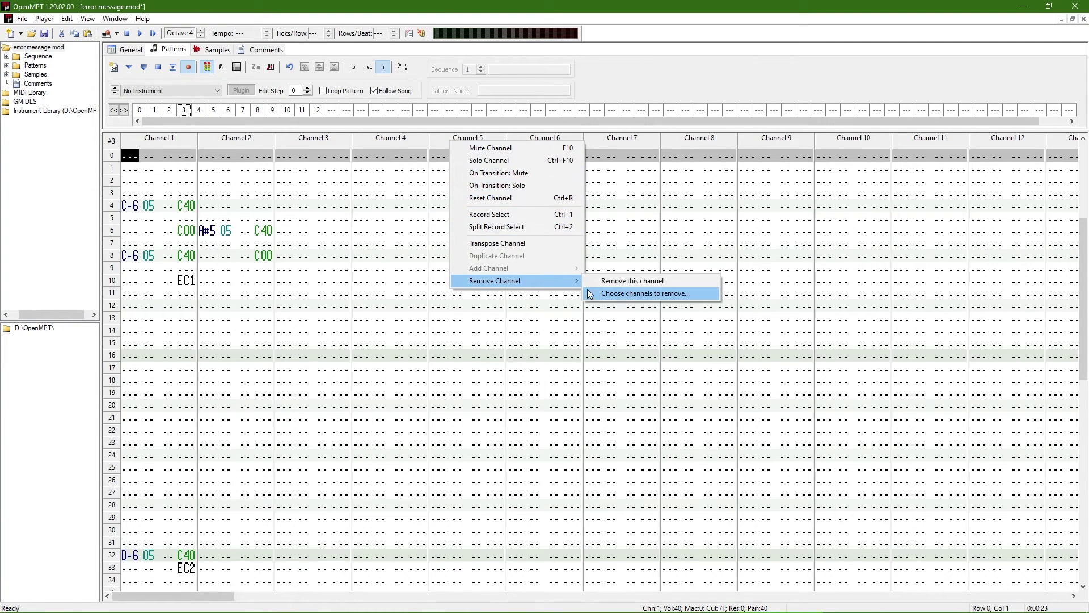
left_click(644, 293)
left_click_drag(606, 338, 603, 267)
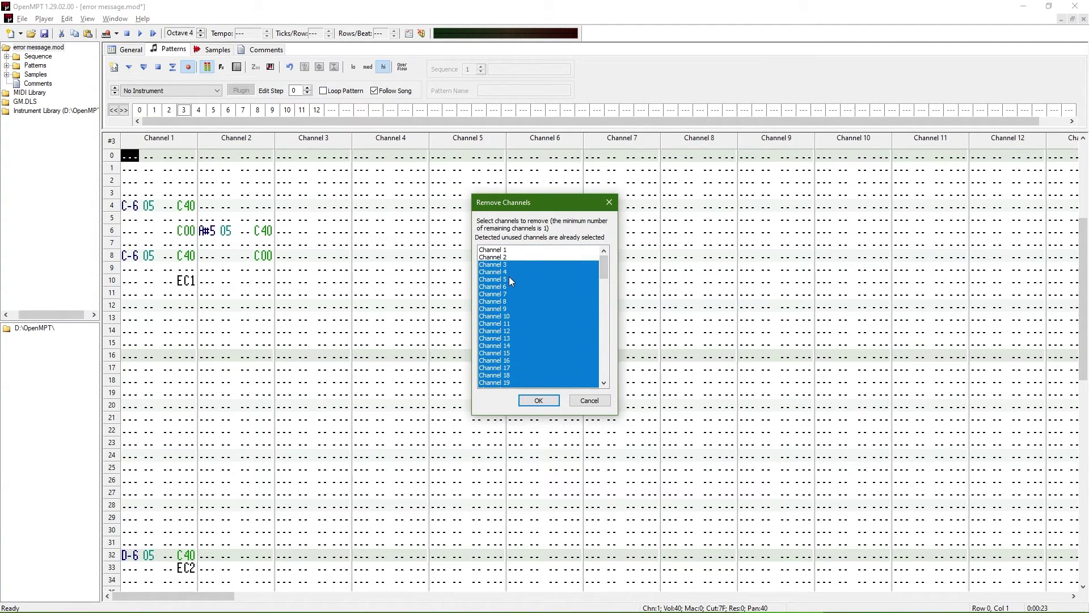
left_click(539, 400)
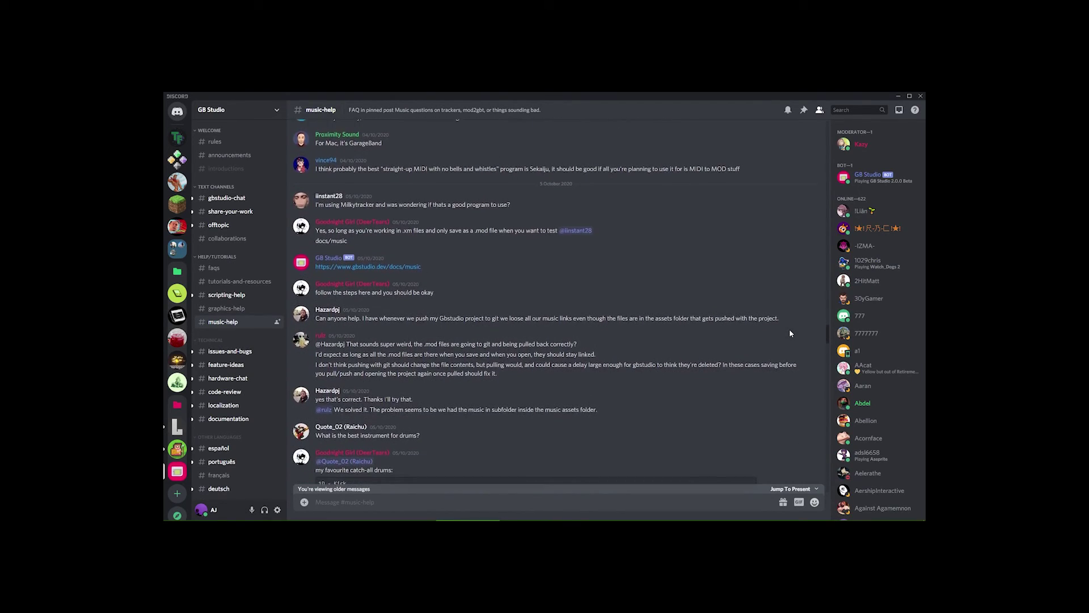
scroll(790, 333, "down", 4)
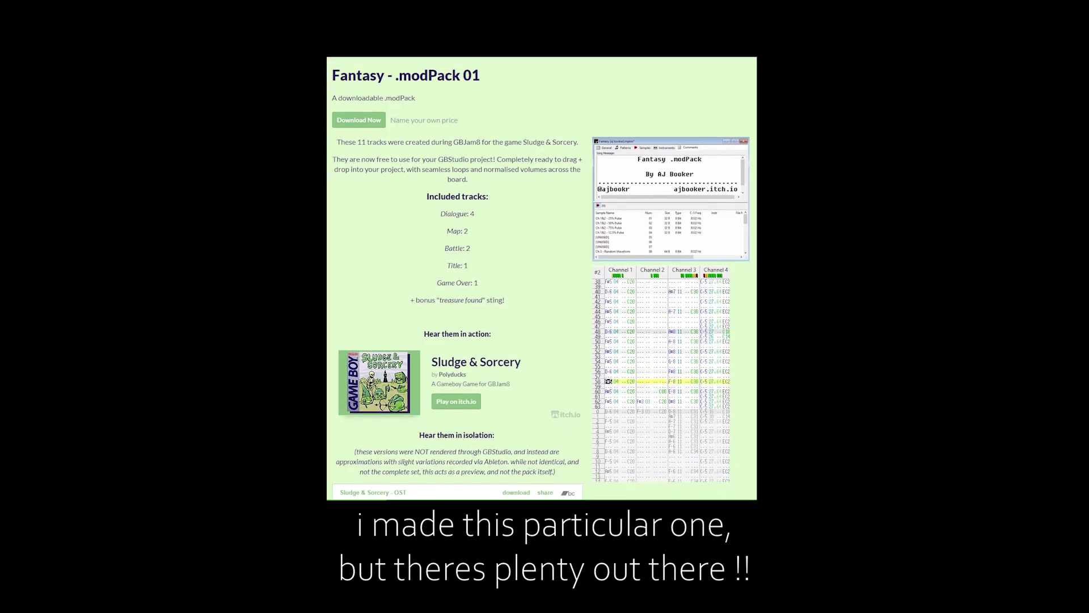
Scroll down to browse the itch.io pack of 11 Sludge & Sorcery tracks for GB Studio
scroll(542, 278, "down", 3)
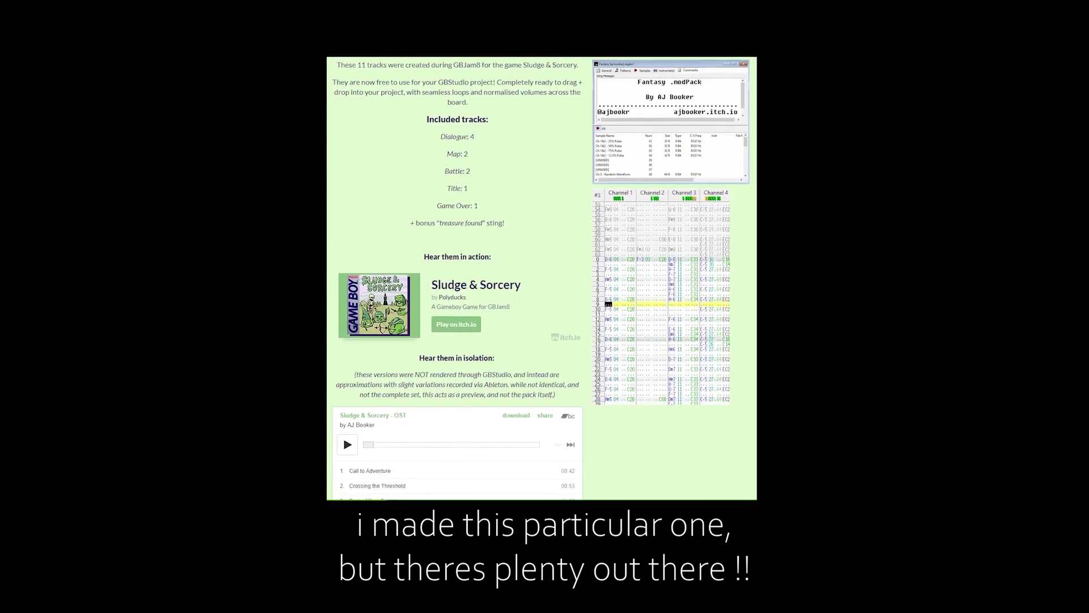
scroll(541, 278, "down", 3)
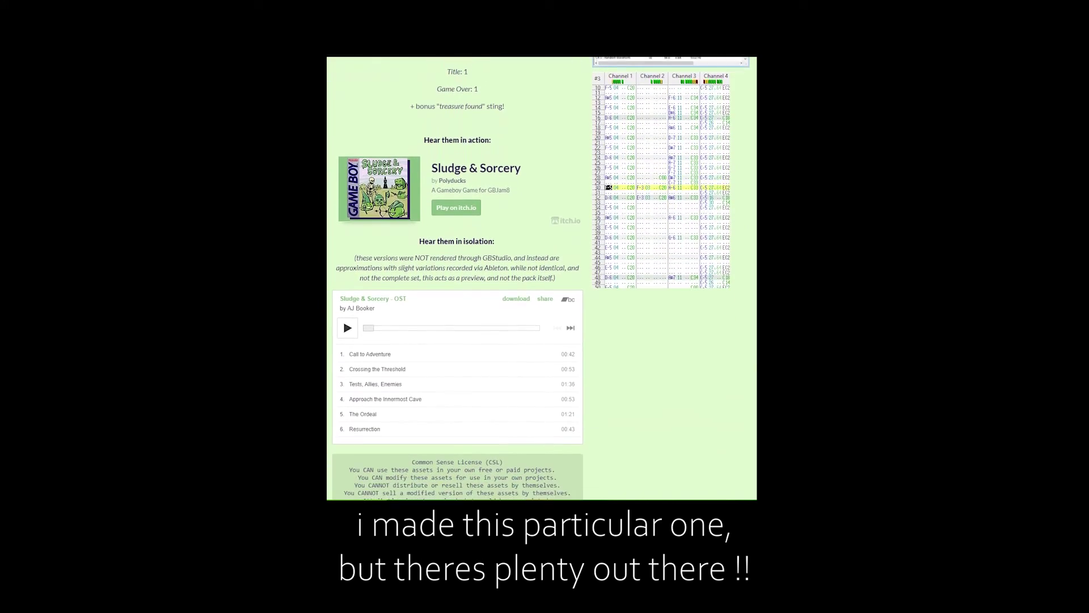